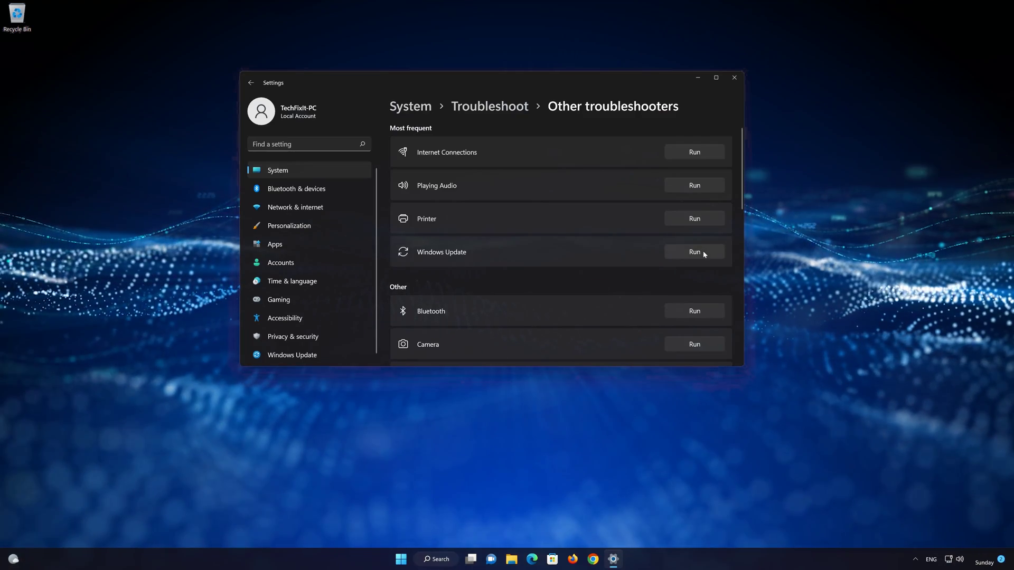
Run the Windows Update troubleshooter
left_click(702, 254)
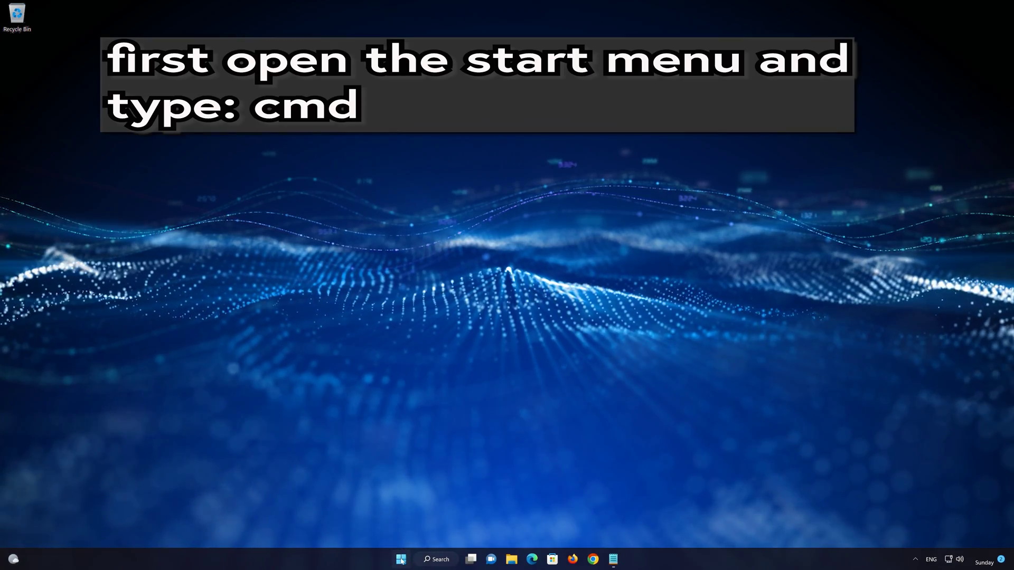
Find Windows PowerShell, run it as administrator with the permission request approved, and move its window towards the middle of the desktop
left_click(402, 560)
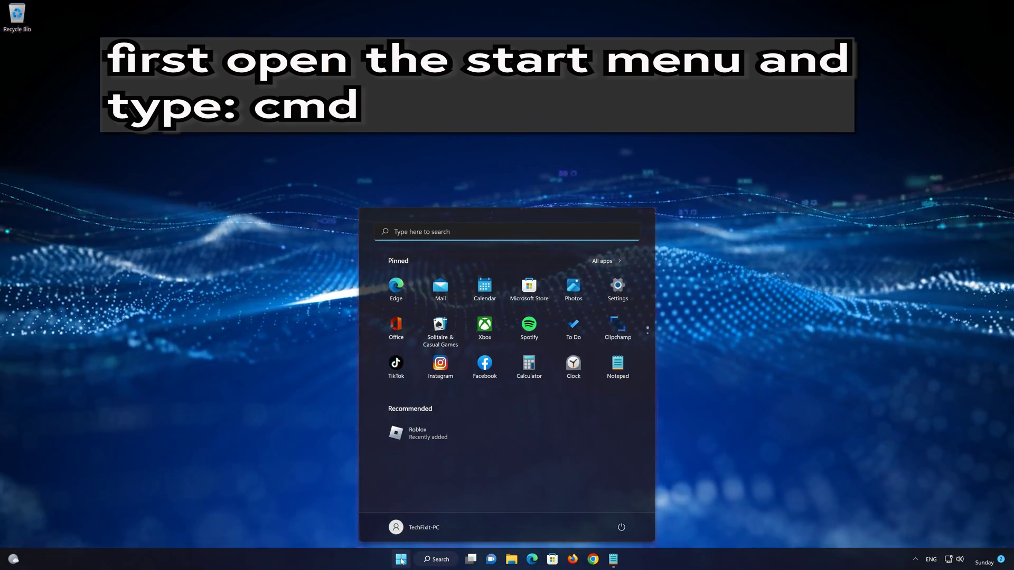
type("powershel")
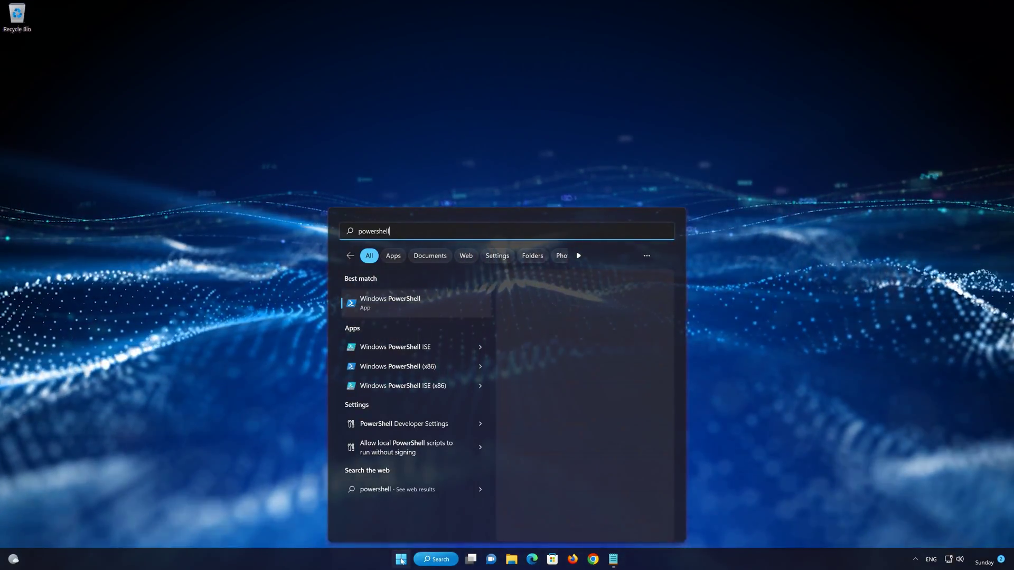
type("l")
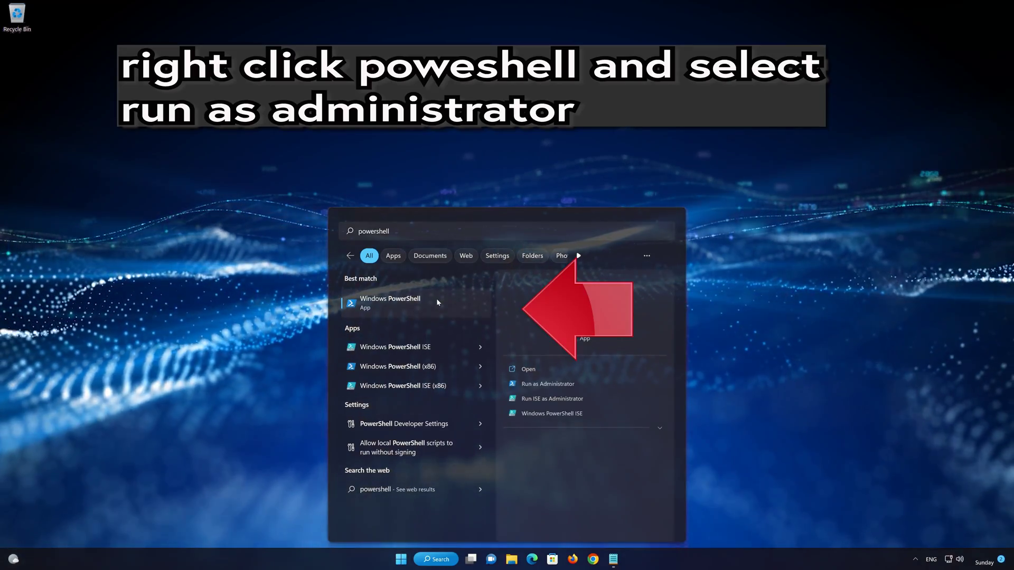
right_click(436, 299)
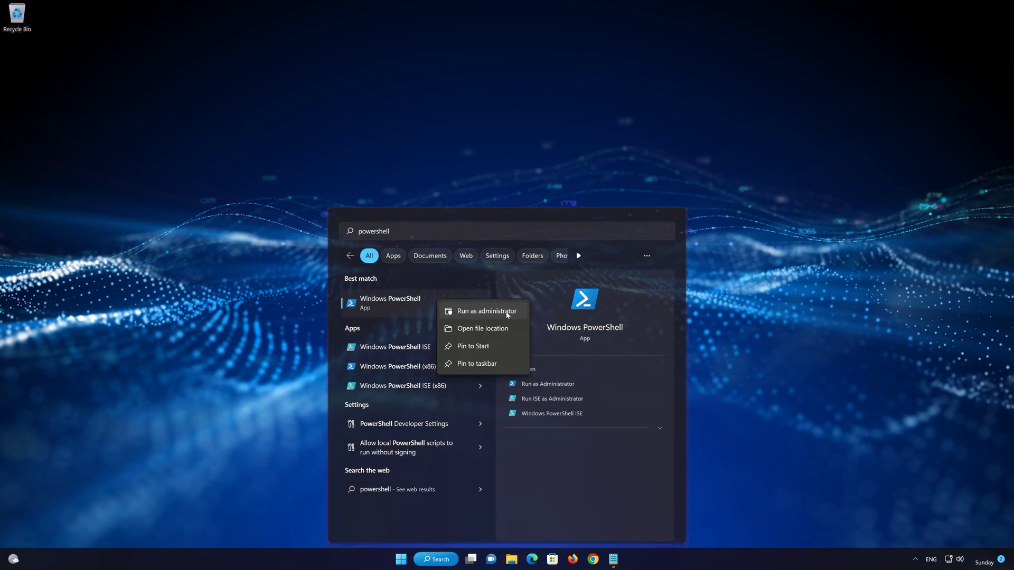
left_click(507, 312)
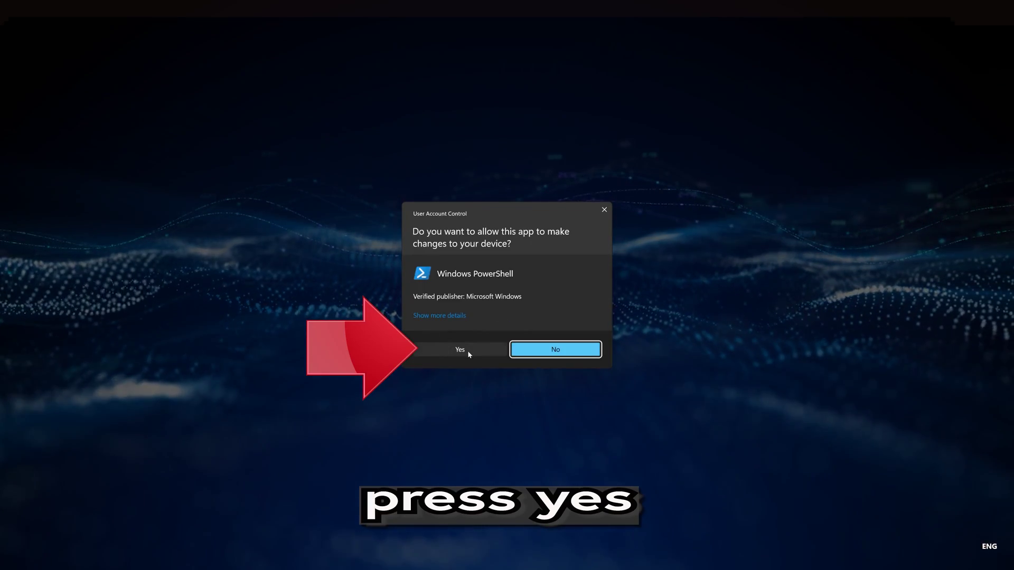
left_click(469, 351)
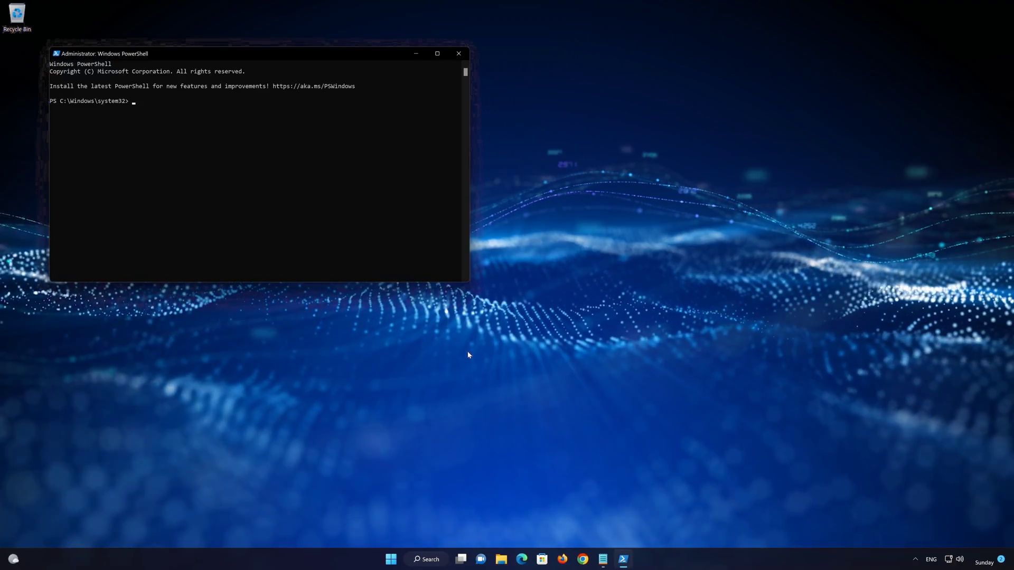
left_click_drag(311, 53, 592, 148)
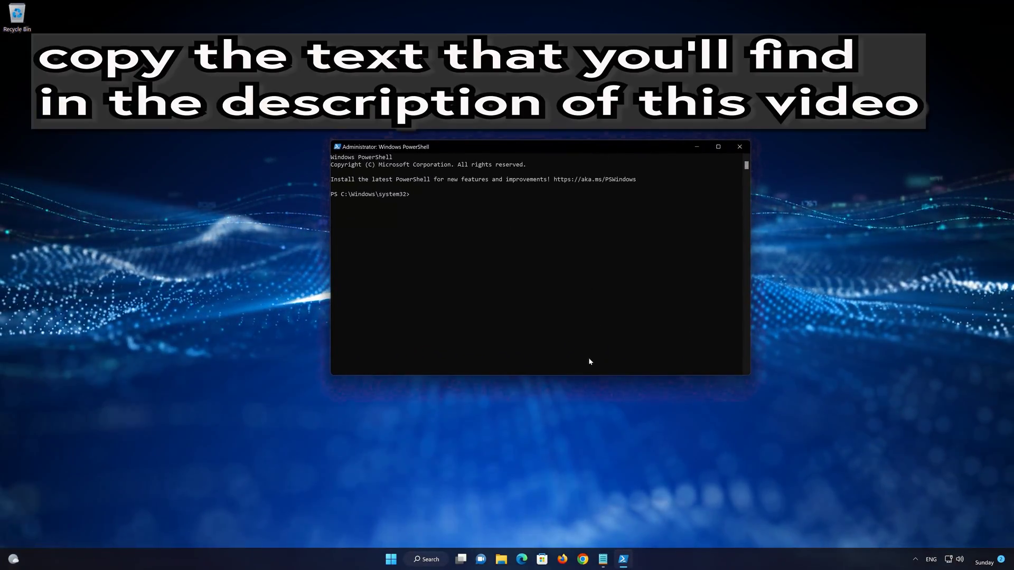
Copy all the commands from net stop bits to net start cryptsvc in the untitled Notepad document, and minimize Notepad
left_click(603, 560)
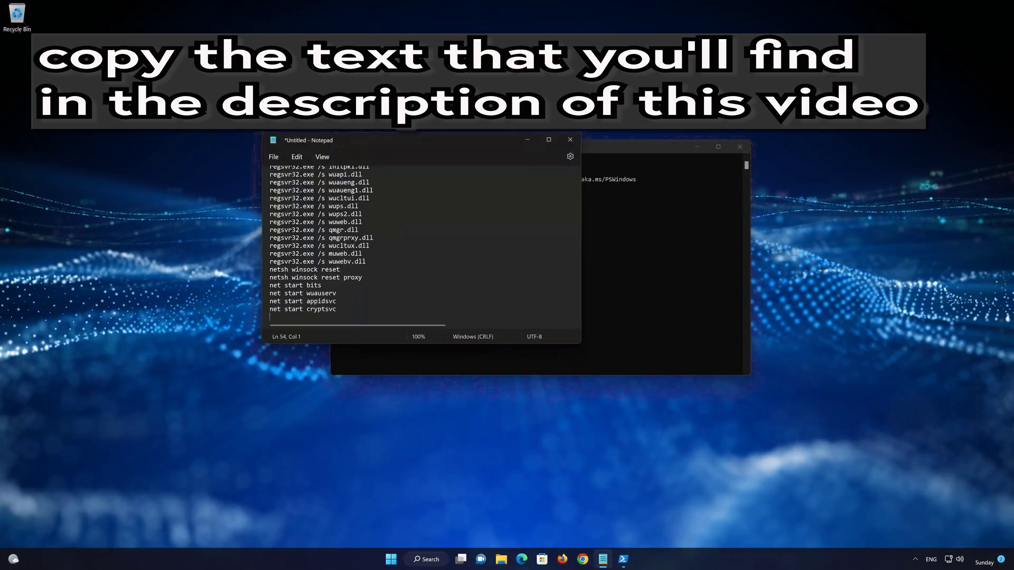
left_click_drag(336, 309, 303, 199)
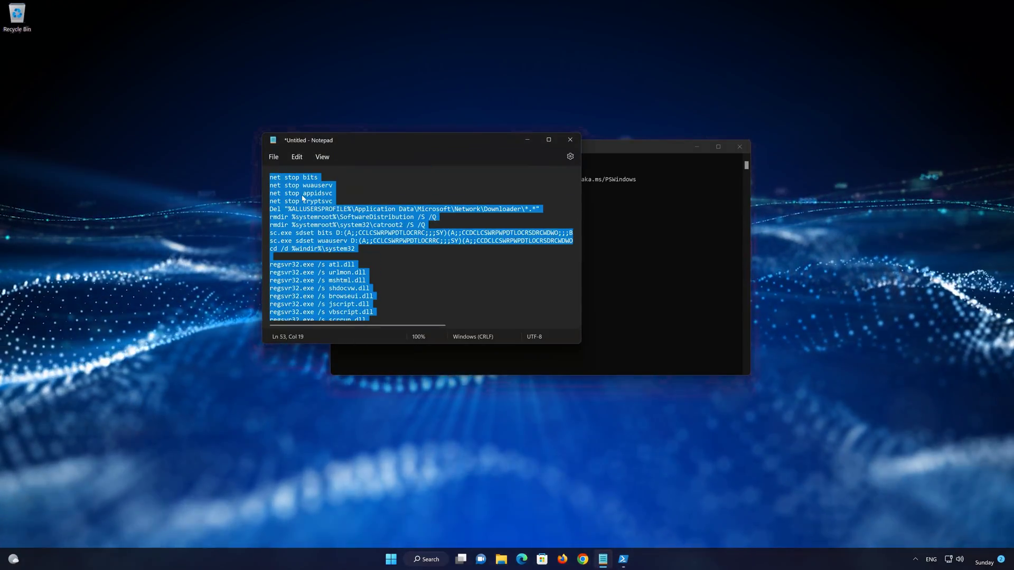
right_click(303, 199)
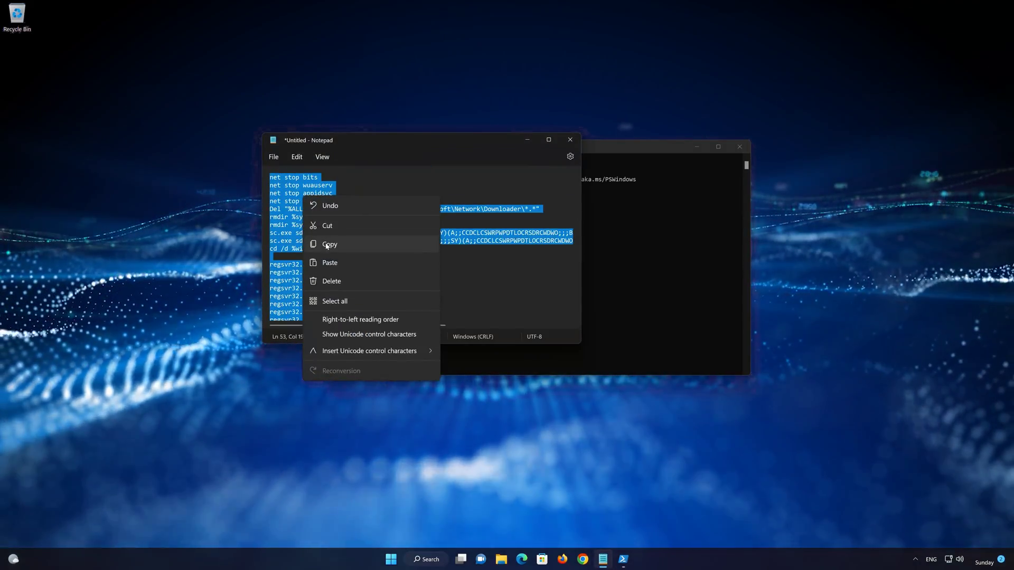
left_click(328, 245)
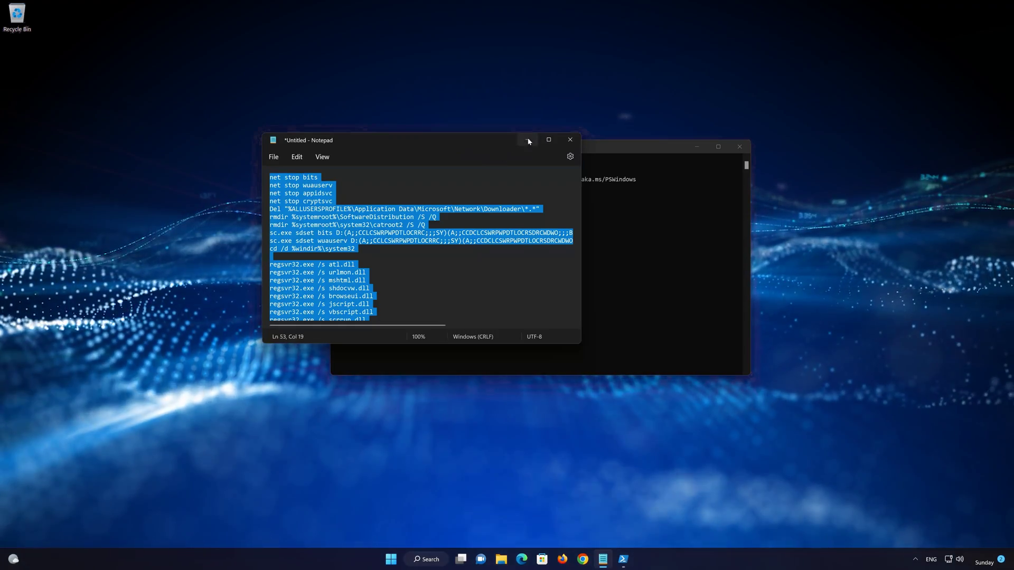
left_click(528, 140)
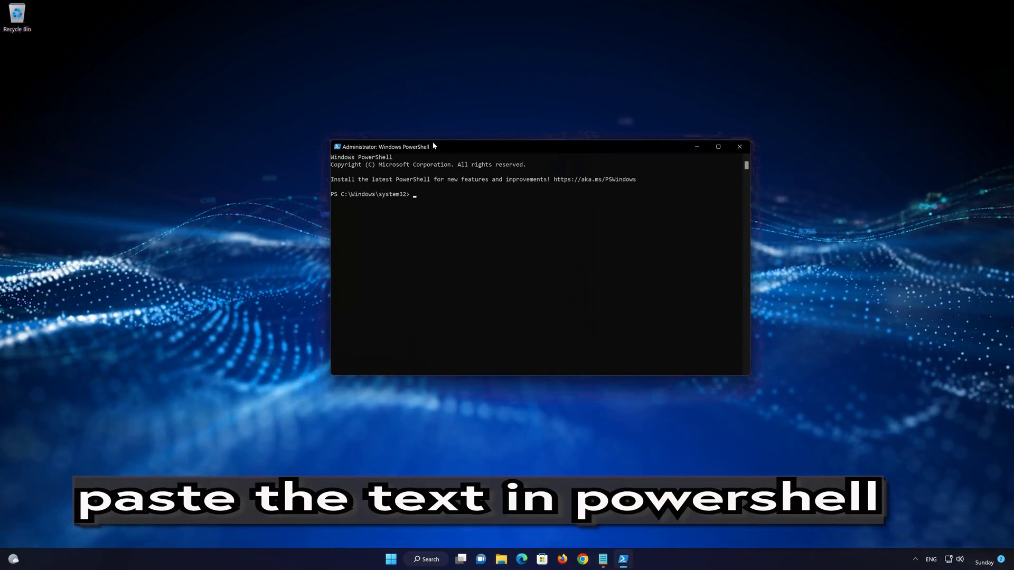
Paste the copied commands into the administrator PowerShell window to run them, and end the session with the exit command
right_click(442, 148)
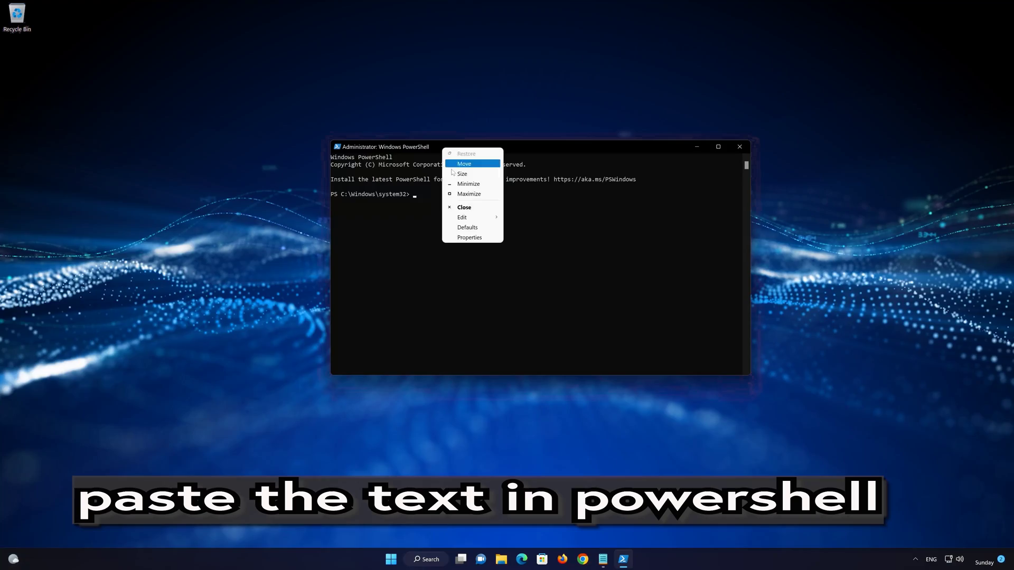
mouse_move(462, 221)
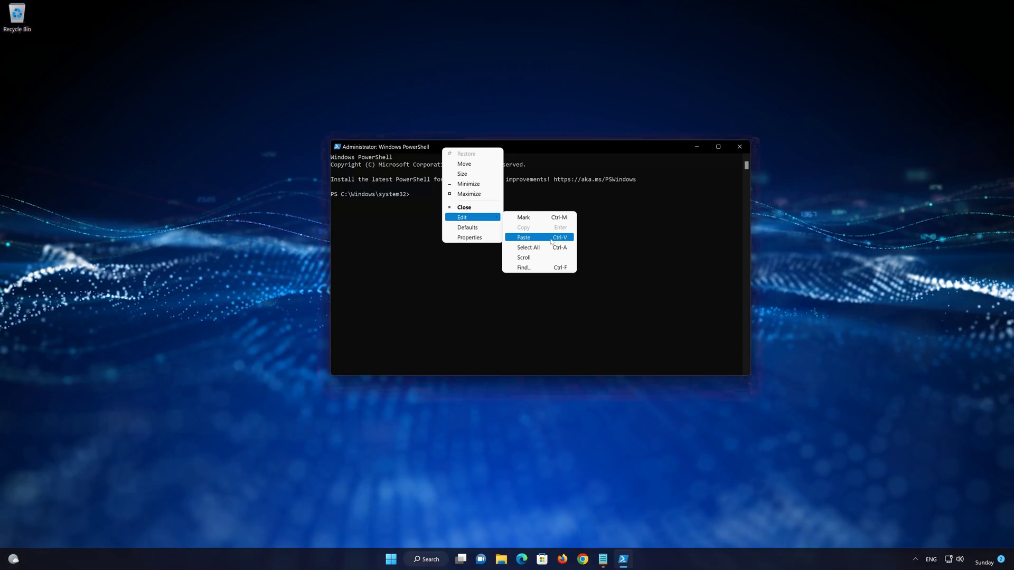
left_click(550, 240)
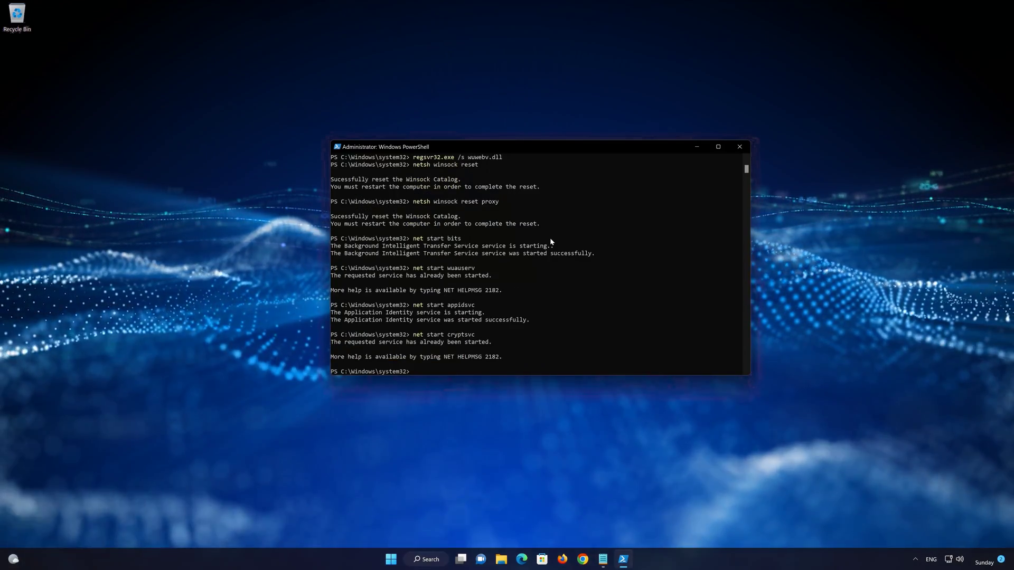
type("exi")
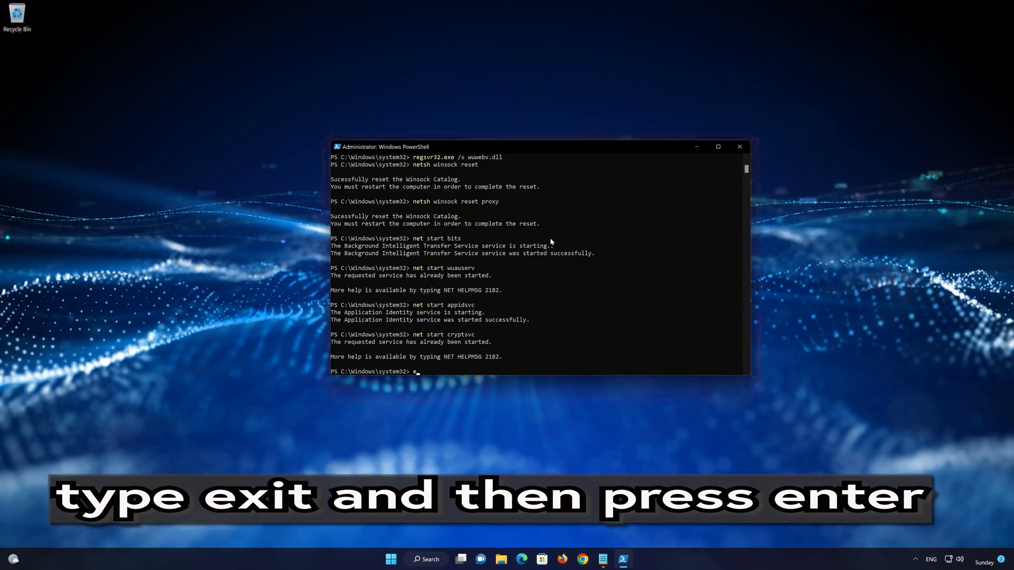
type("t")
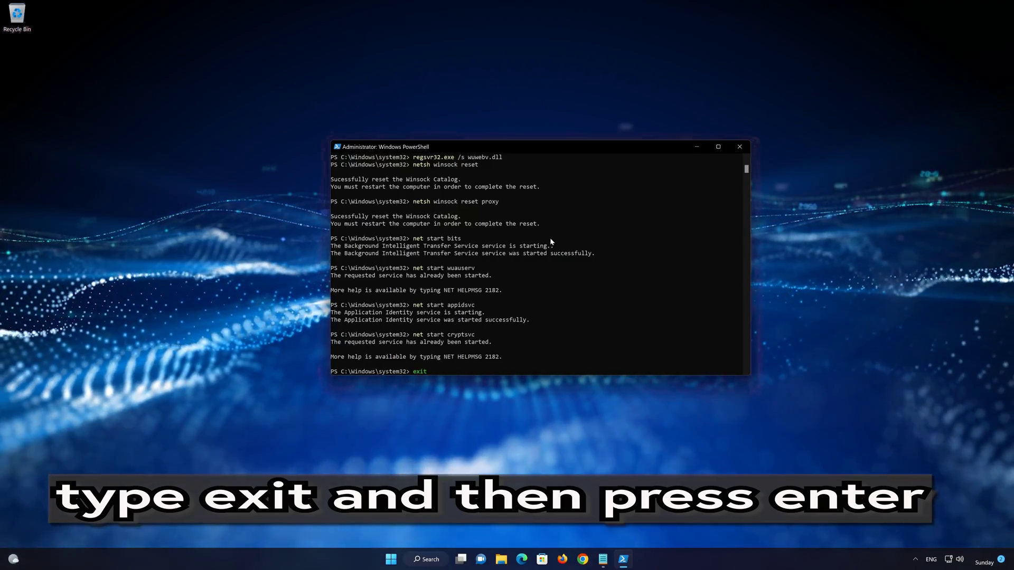
key("Return")
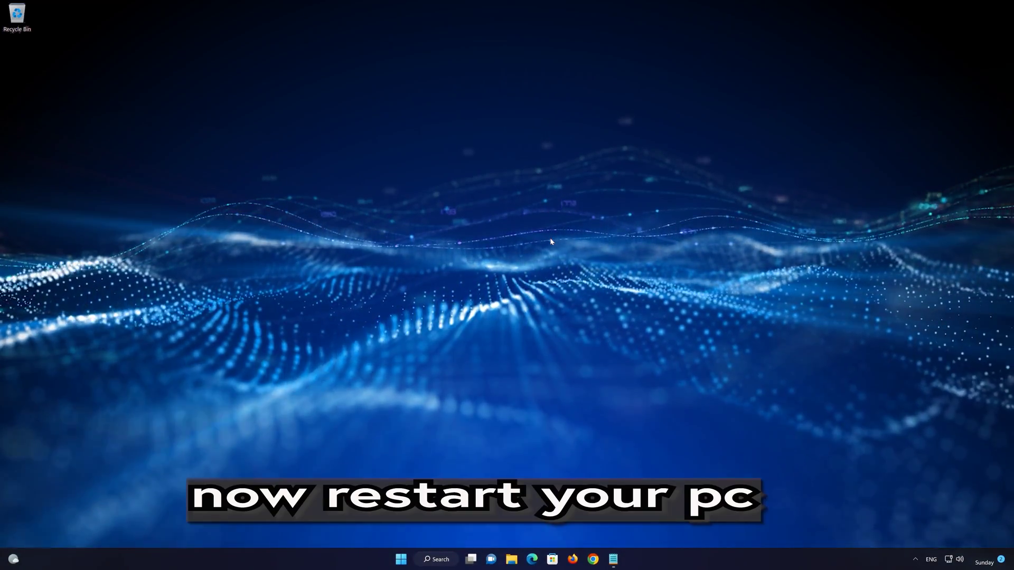
Restart the PC
left_click(400, 560)
left_click(621, 527)
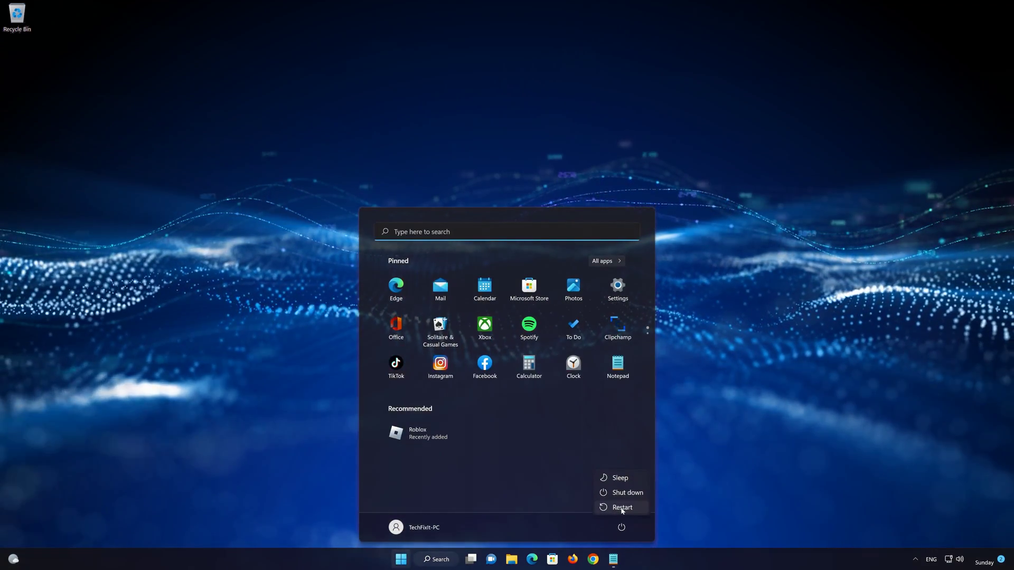
left_click(622, 510)
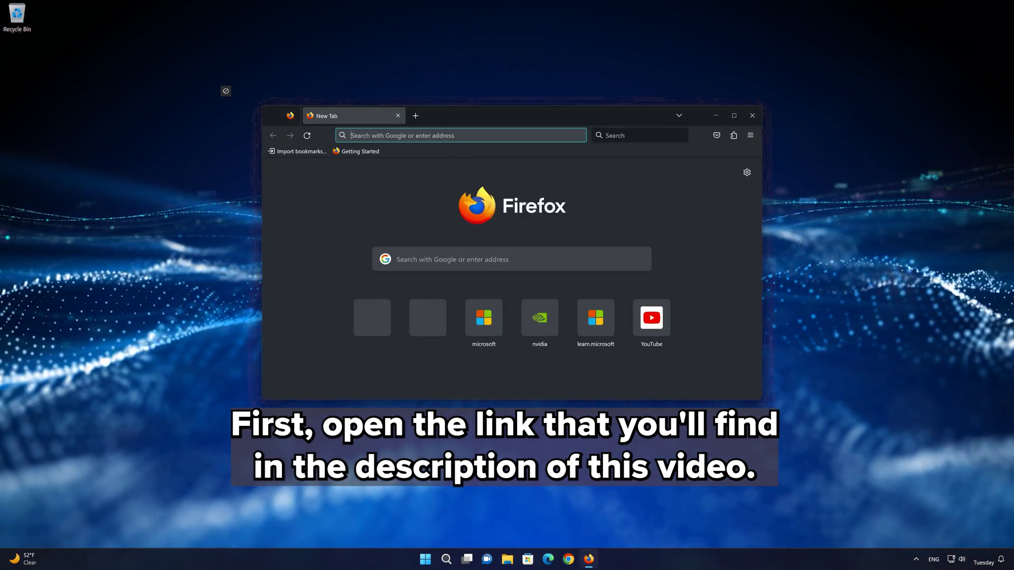
right_click(459, 136)
left_click(478, 205)
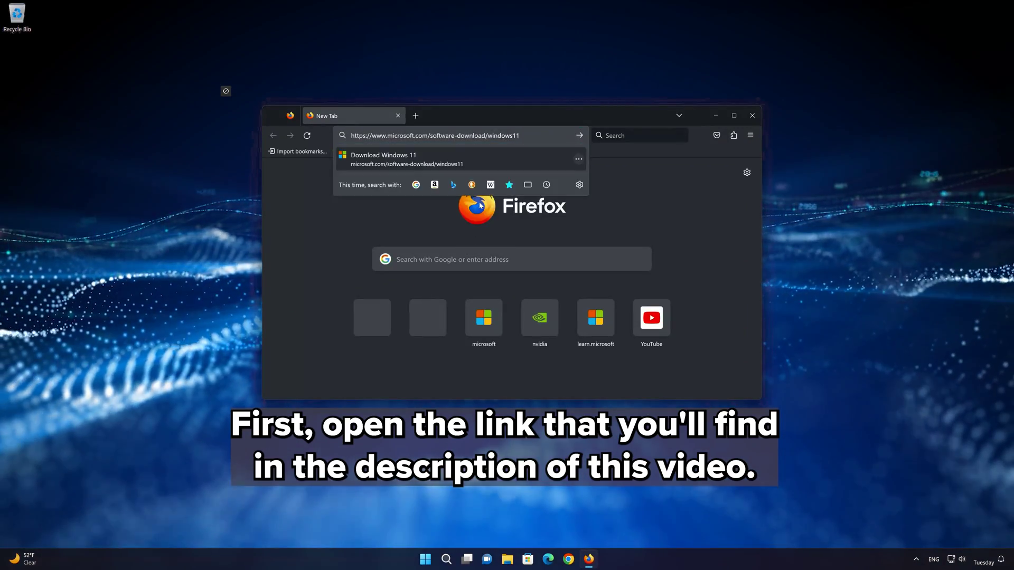
key("Return")
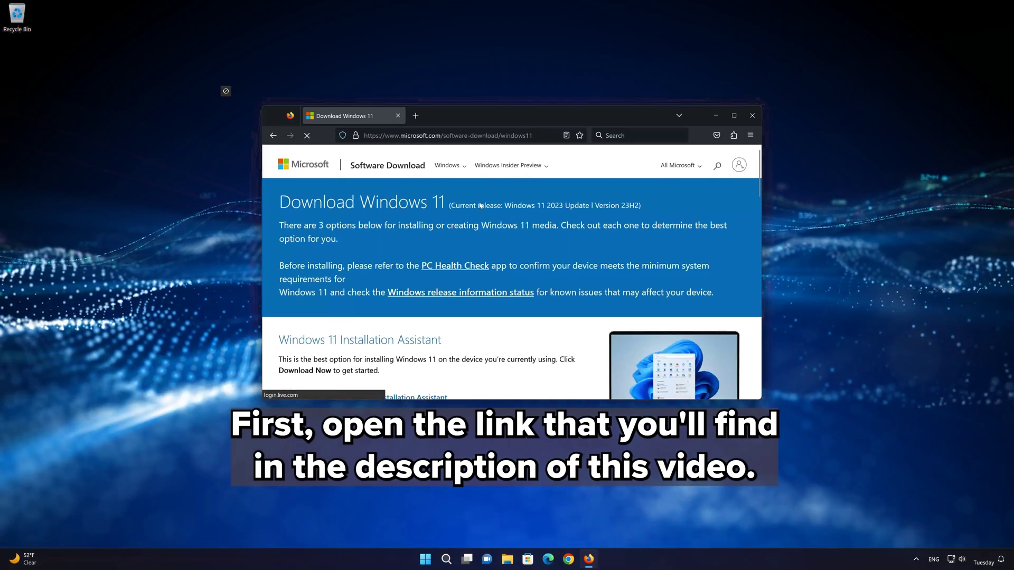
Download mediacreationtool.exe from the Create Windows 11 Installation Media section, and close the browser
scroll(483, 217, "down", 4)
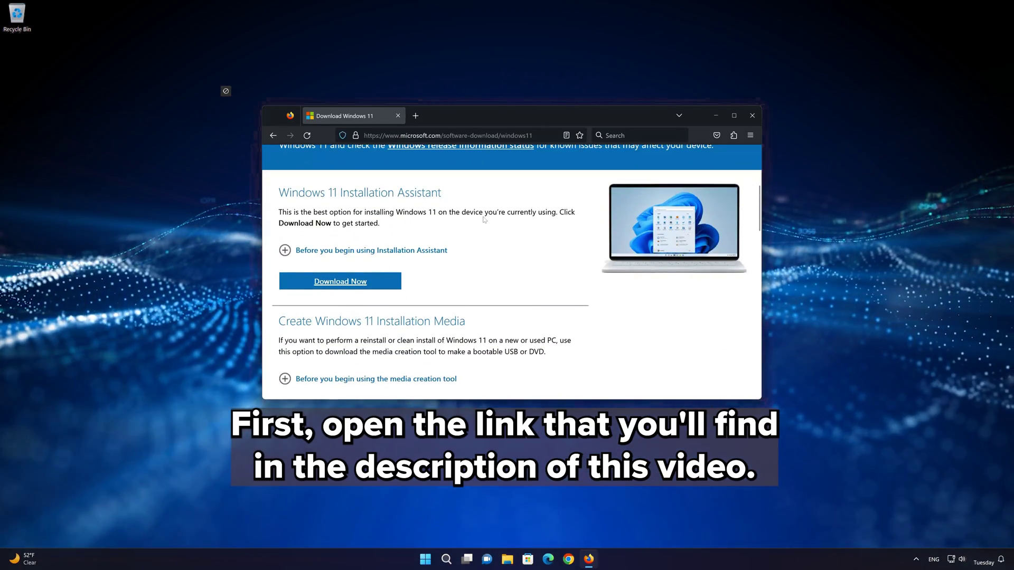
scroll(484, 219, "down", 3)
scroll(484, 220, "up", 1)
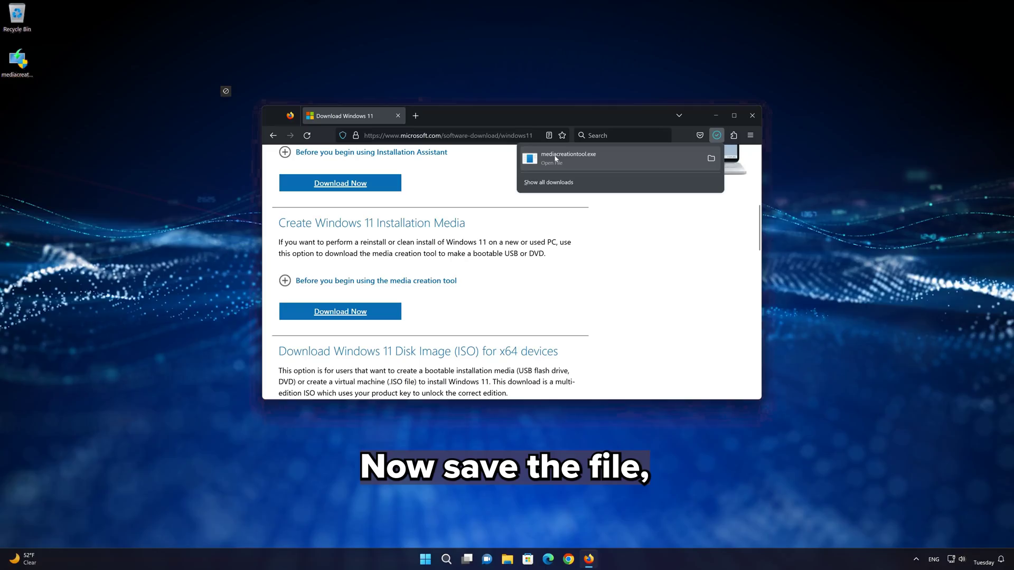
left_click(752, 115)
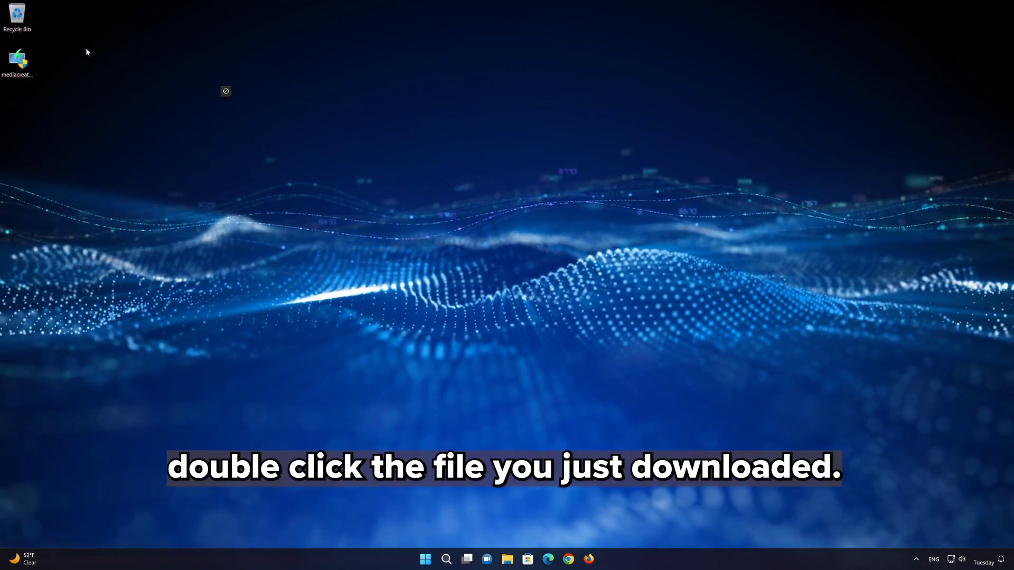
Launch the downloaded media creation tool from the desktop, allow it to make changes, and accept the licence terms
double_click(21, 66)
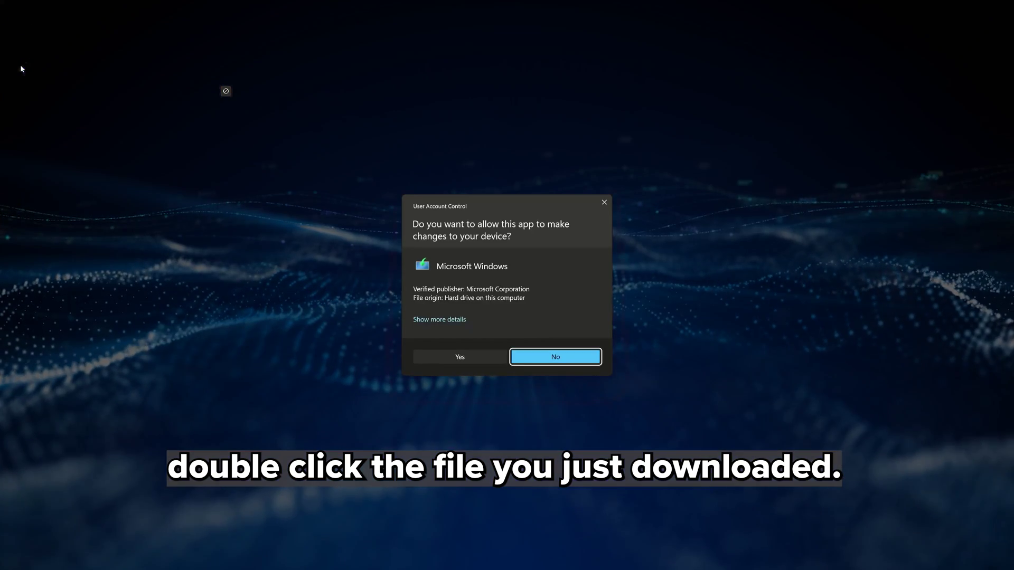
left_click(460, 358)
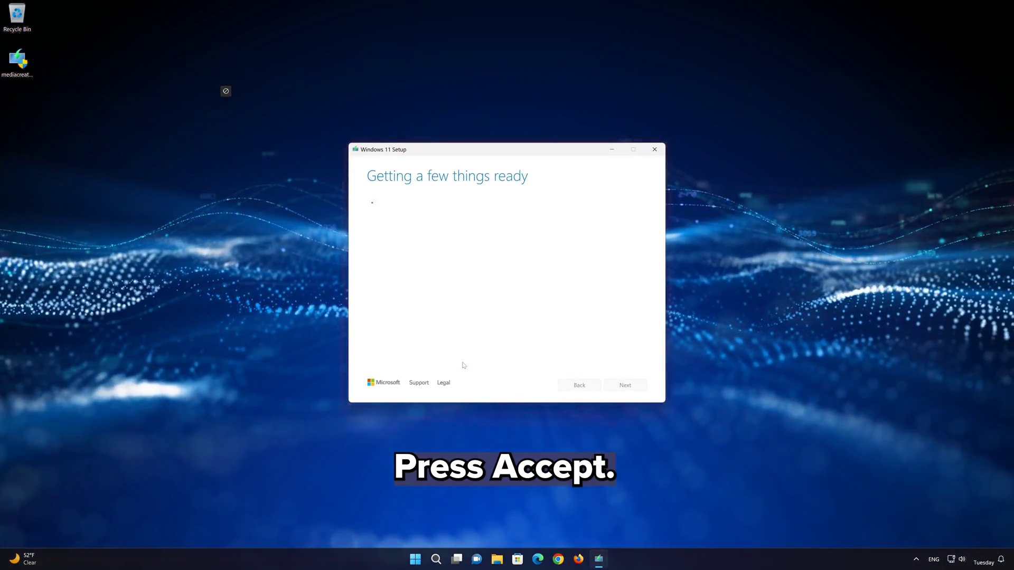
left_click(626, 386)
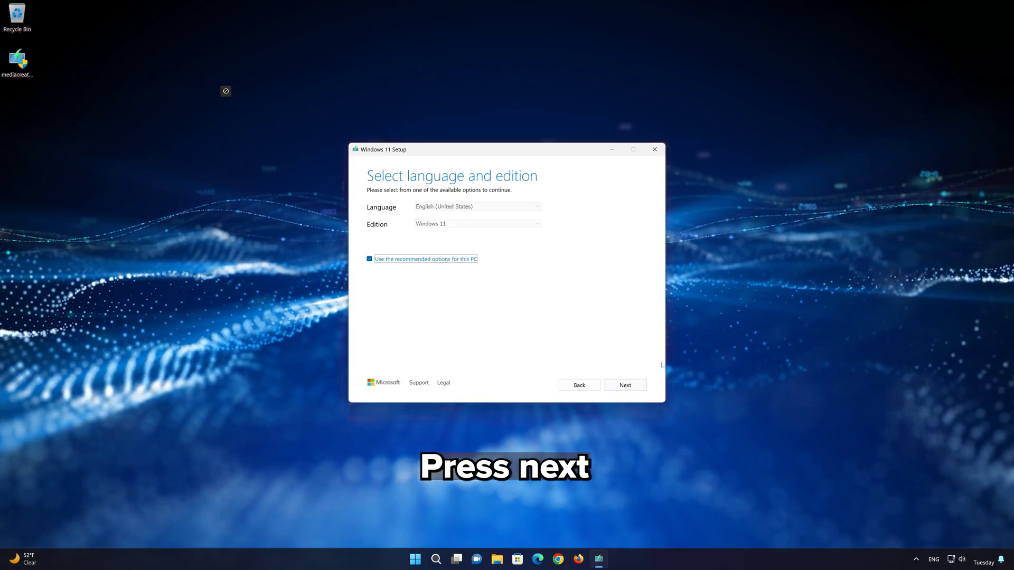
Keep the recommended language and edition for the Windows 11 media, and choose ISO file as the media type
left_click(635, 389)
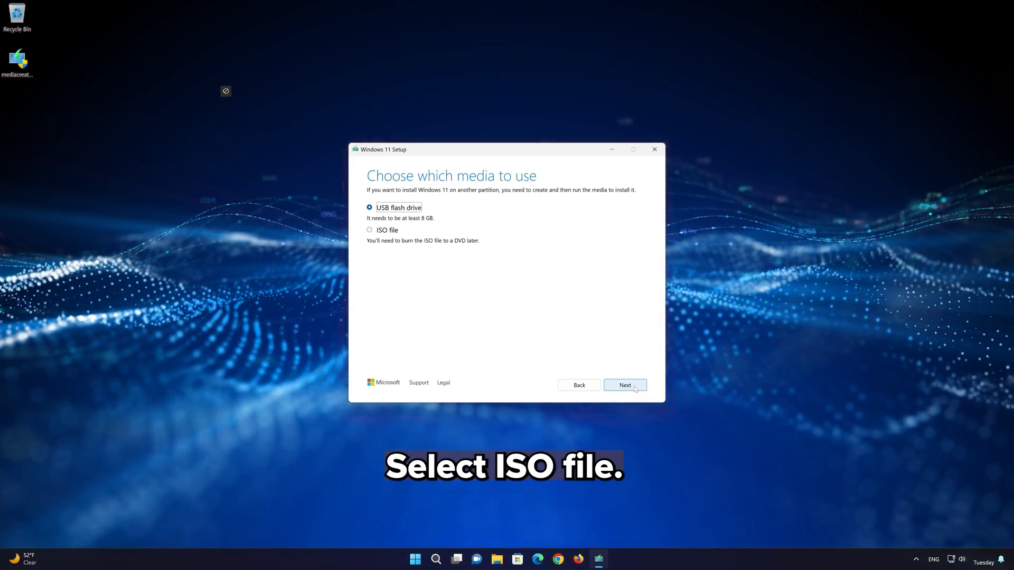
left_click(382, 230)
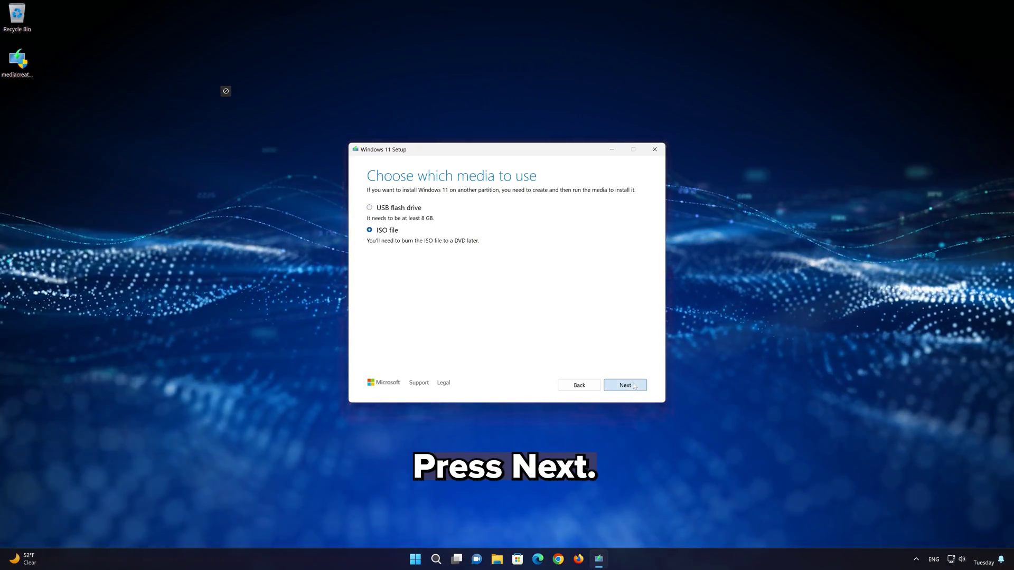
left_click(625, 385)
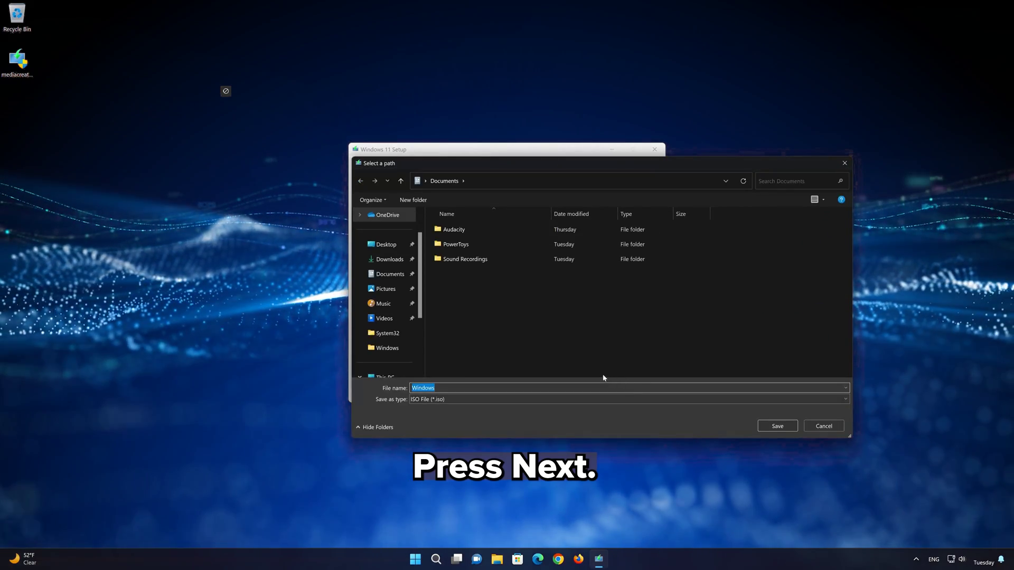
Save the ISO file to the Desktop as Windows11, and finish the setup wizard once the media is created
left_click(371, 247)
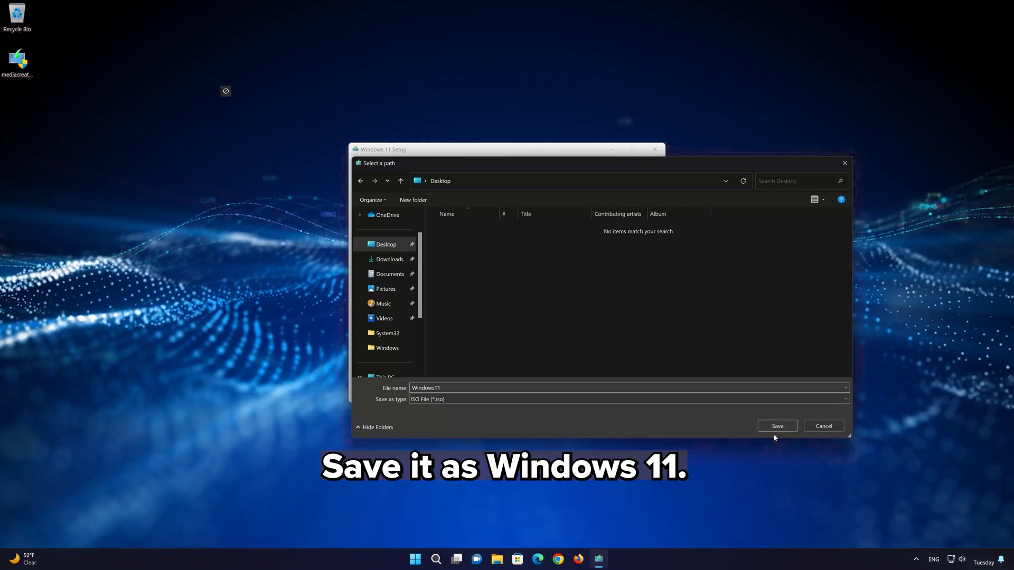
left_click(777, 426)
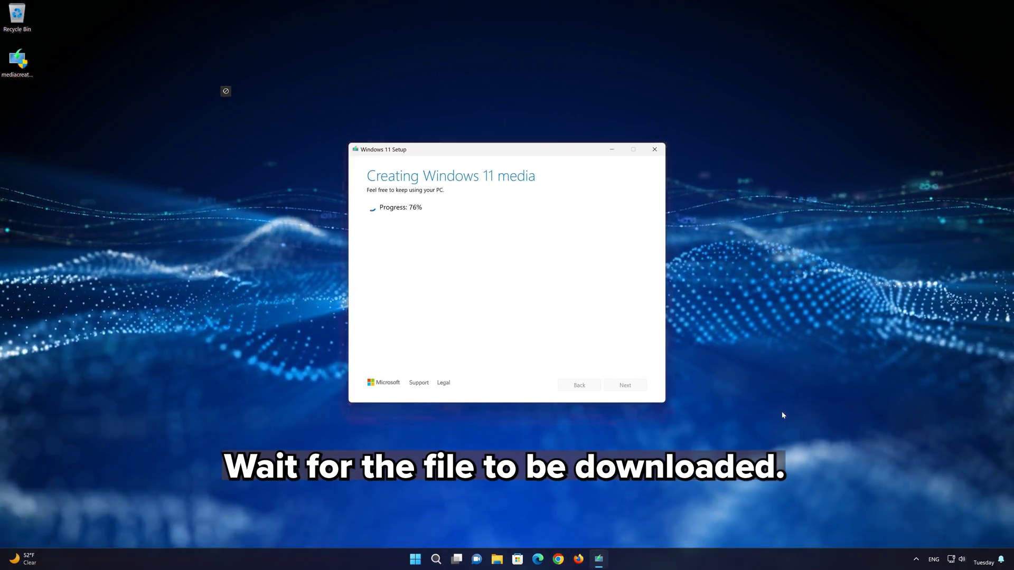
left_click(625, 385)
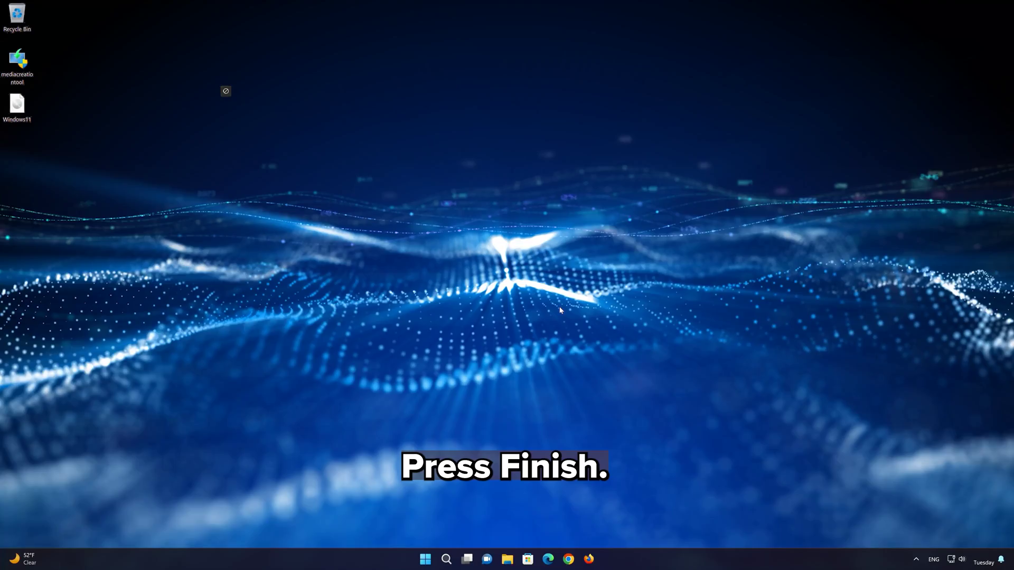
Mount the Windows11 ISO file from the desktop, run its setup application, allow it to make changes, and close the drive's folder window
left_click(17, 109)
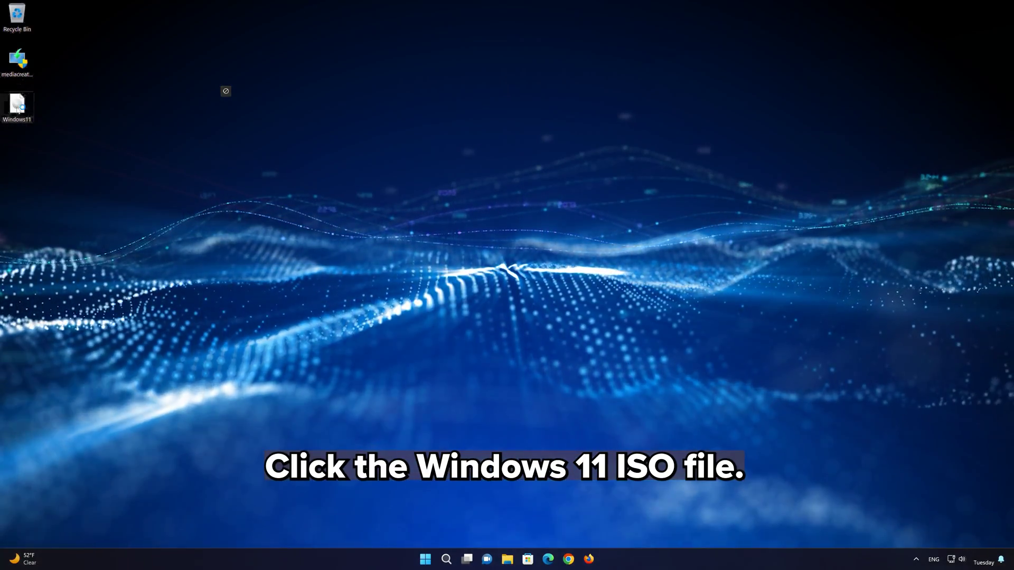
double_click(17, 110)
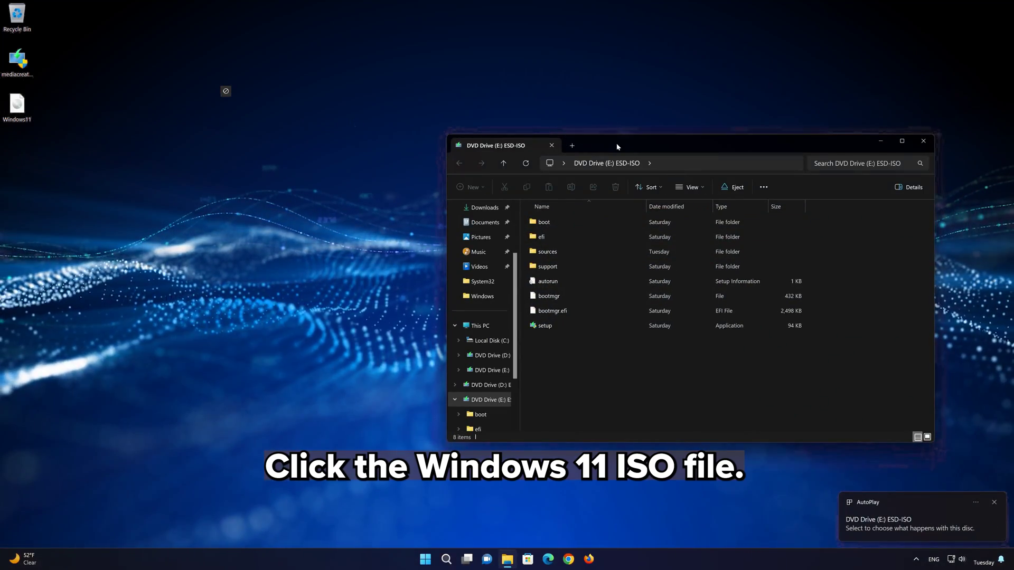
left_click_drag(617, 146, 515, 115)
left_click(429, 298)
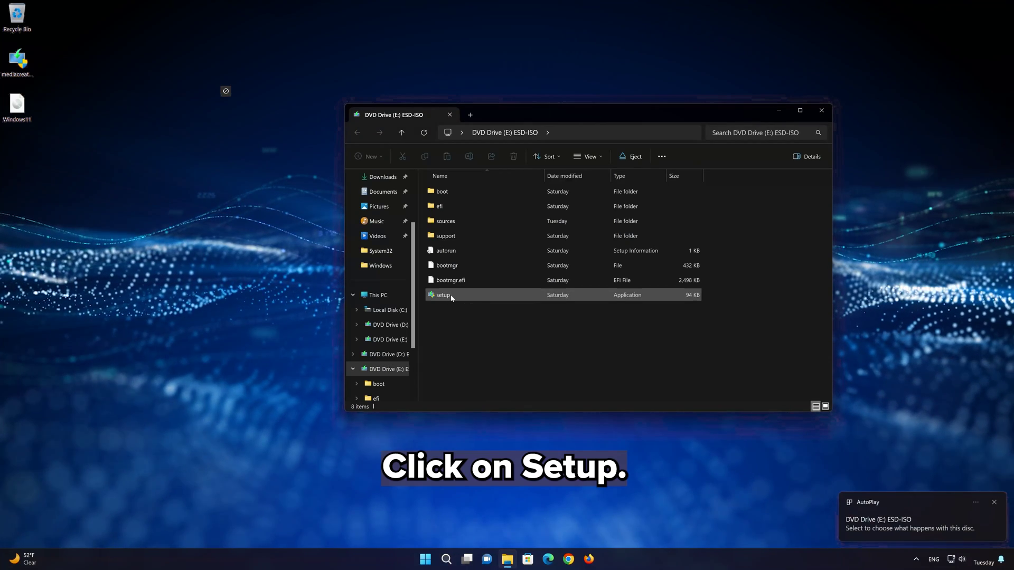
double_click(448, 295)
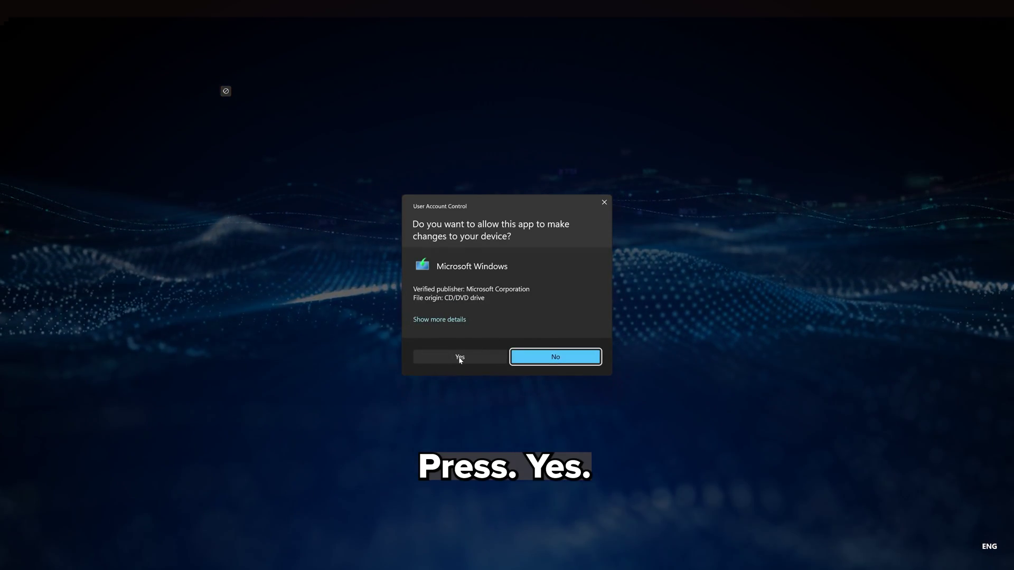
left_click(459, 358)
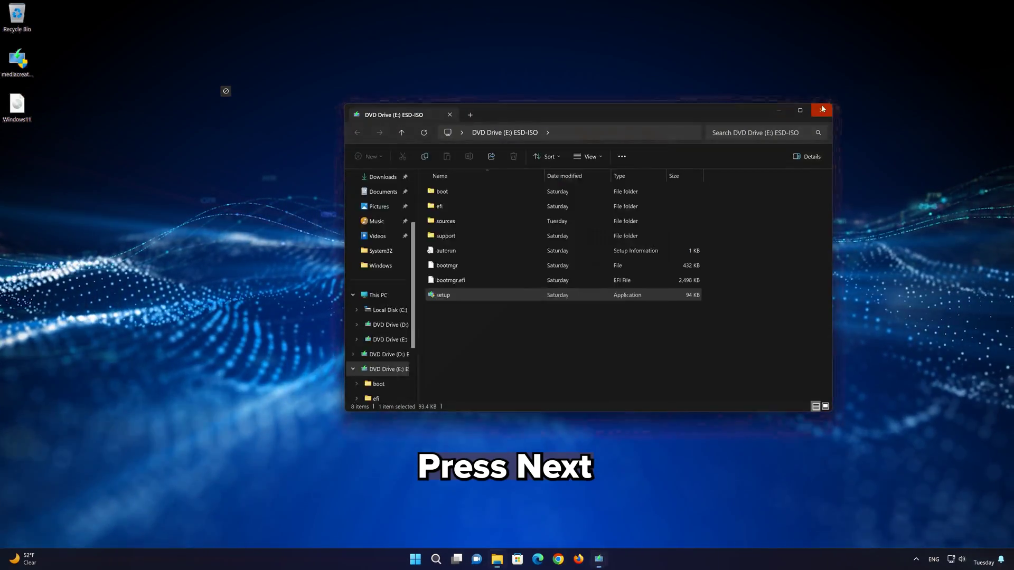
left_click(879, 111)
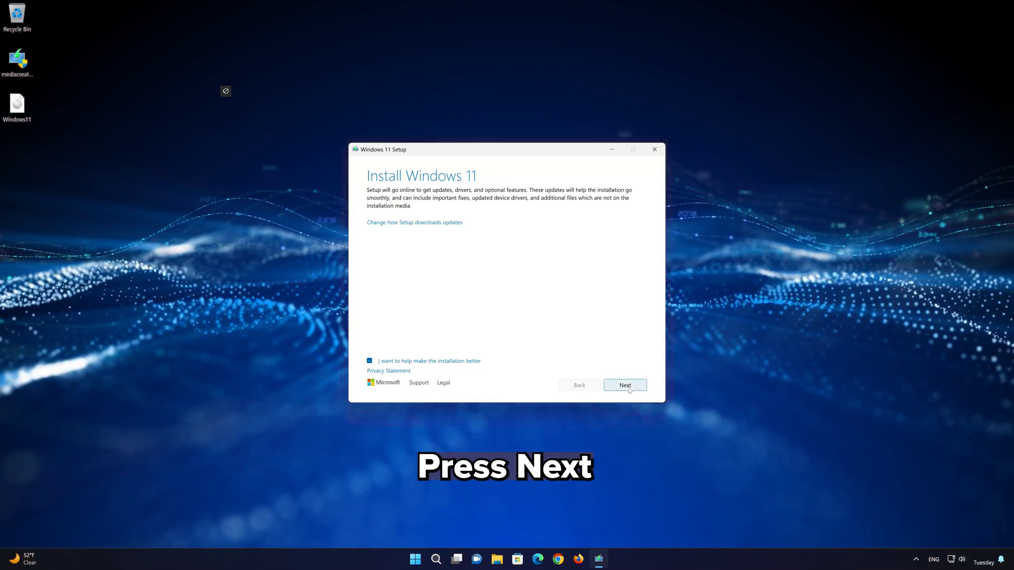
Continue through Windows 11 Setup, accept the licence terms, and start installing Windows 11 Pro while keeping personal files and apps
left_click(625, 388)
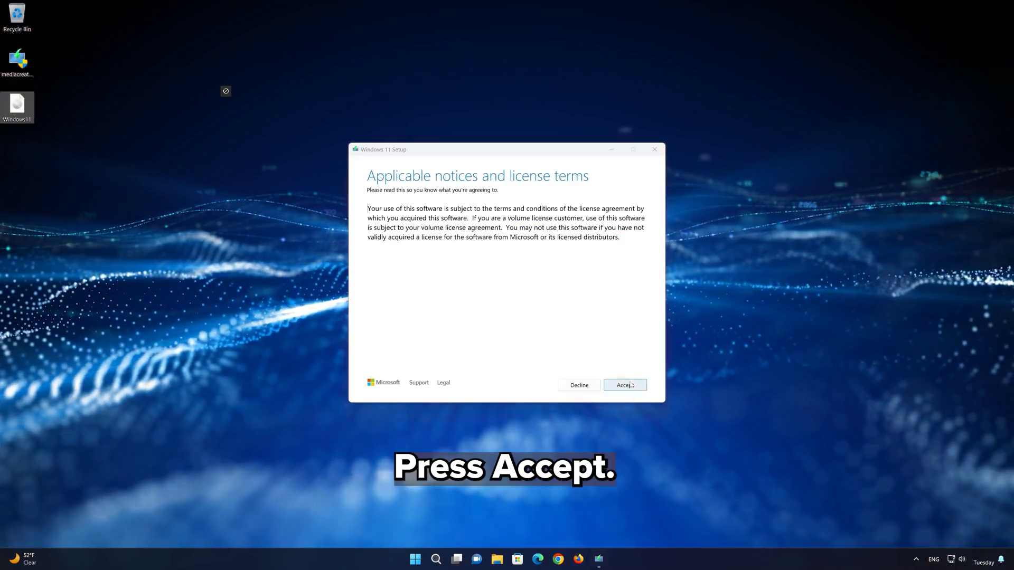
left_click(628, 385)
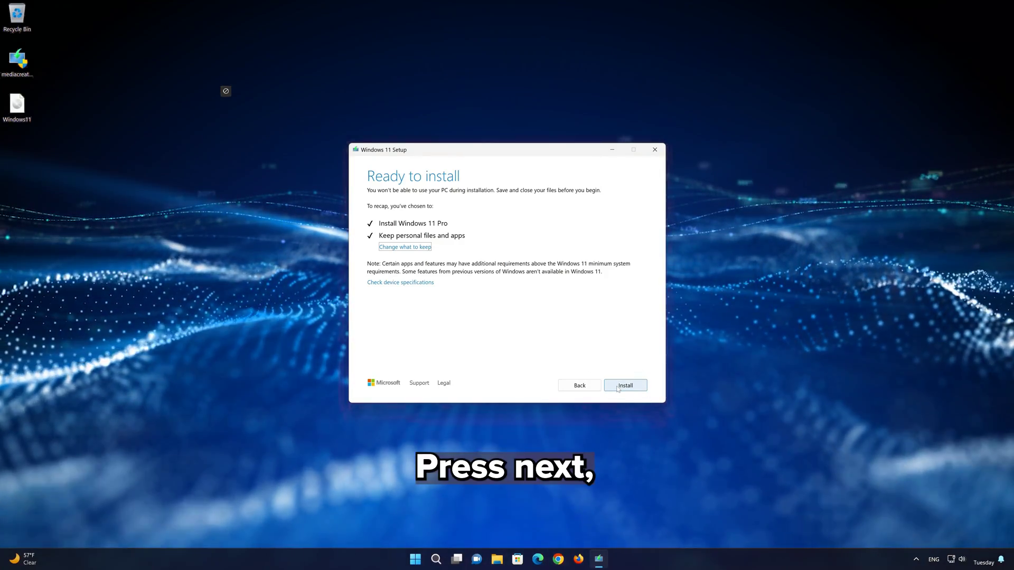
left_click(617, 389)
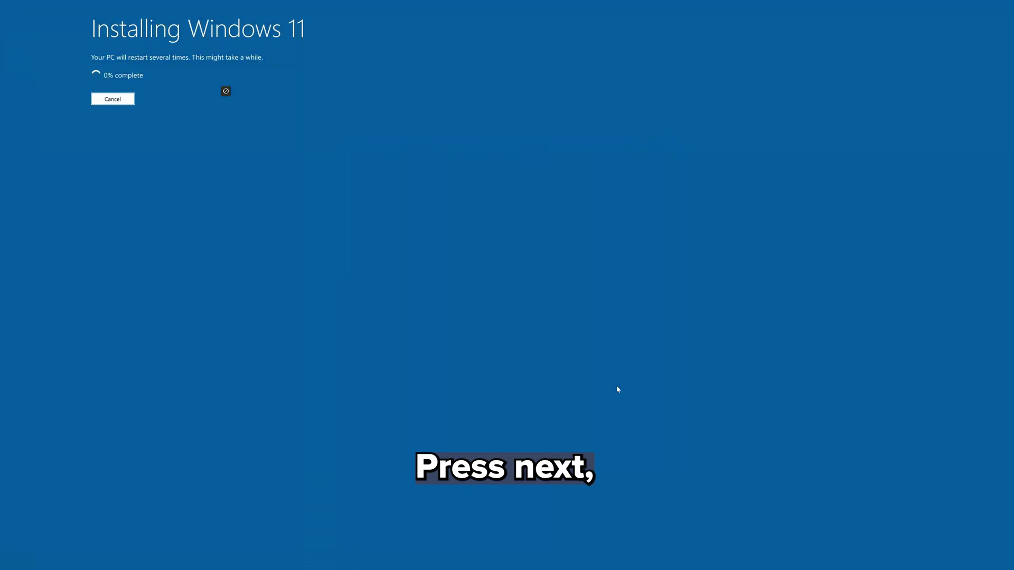